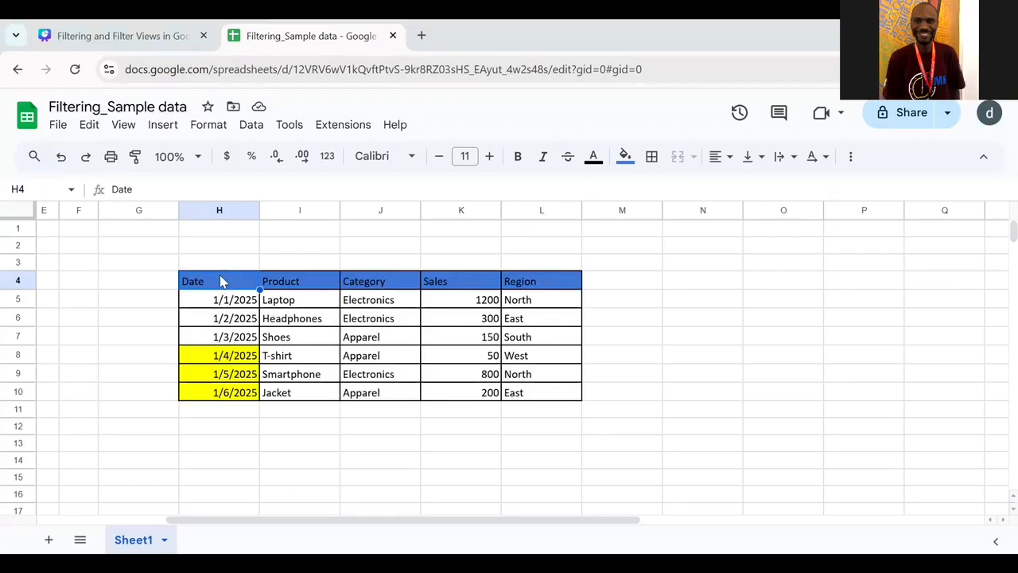
# Create a filter over the whole data table H4:L10 and undo it
pyautogui.hotkey('ctrl', 'a')
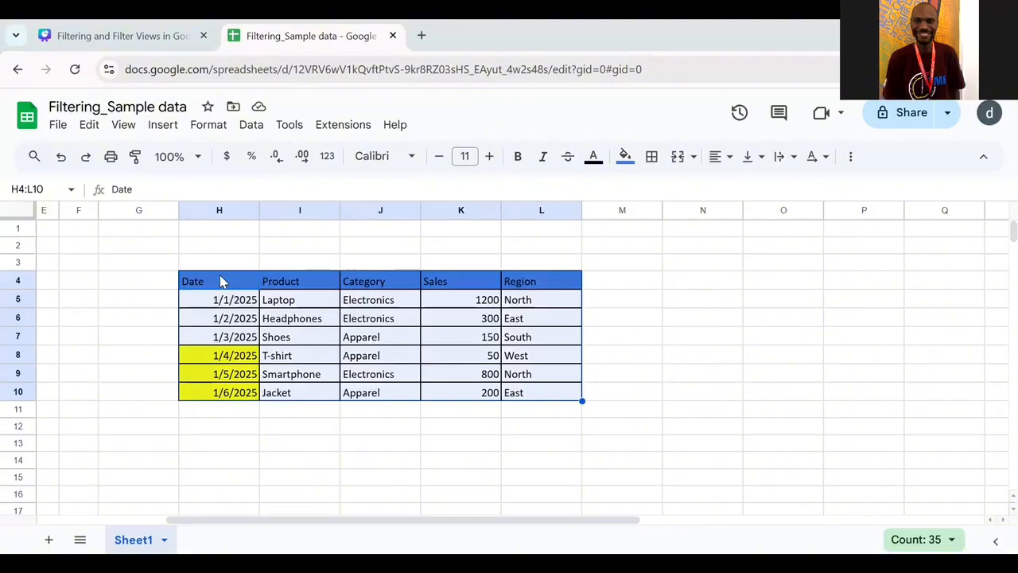
pyautogui.click(252, 127)
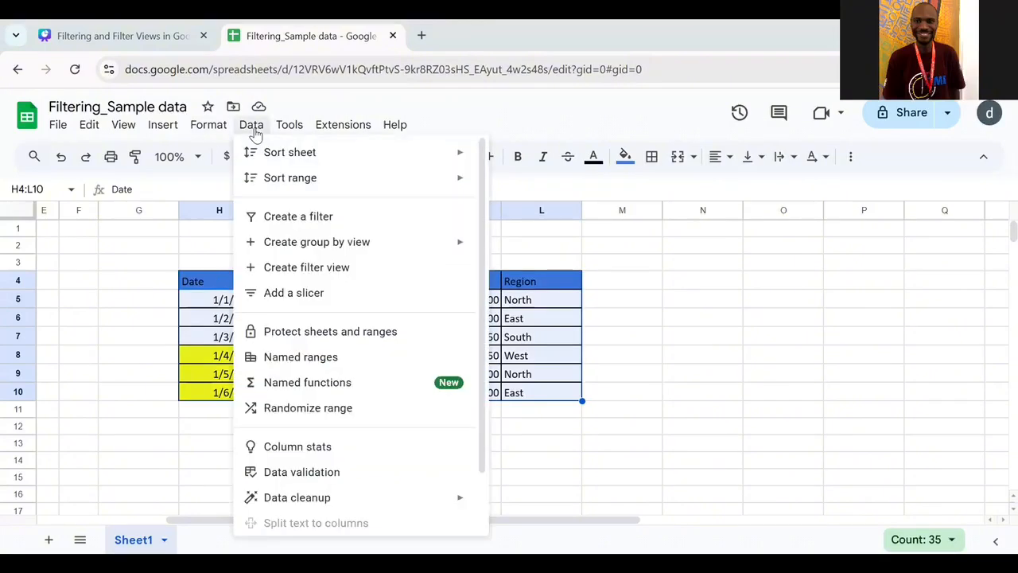
pyautogui.click(302, 216)
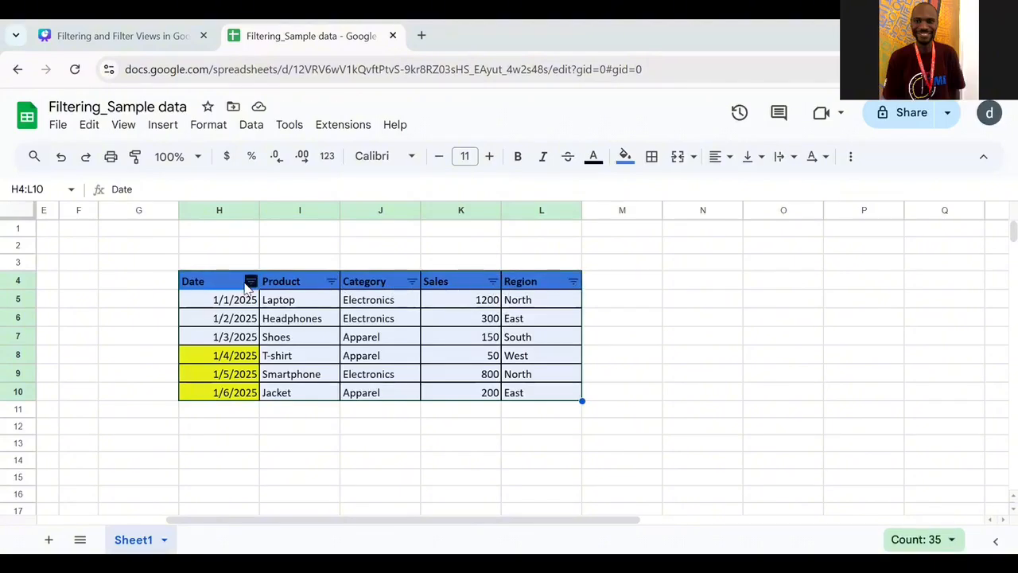
pyautogui.click(63, 159)
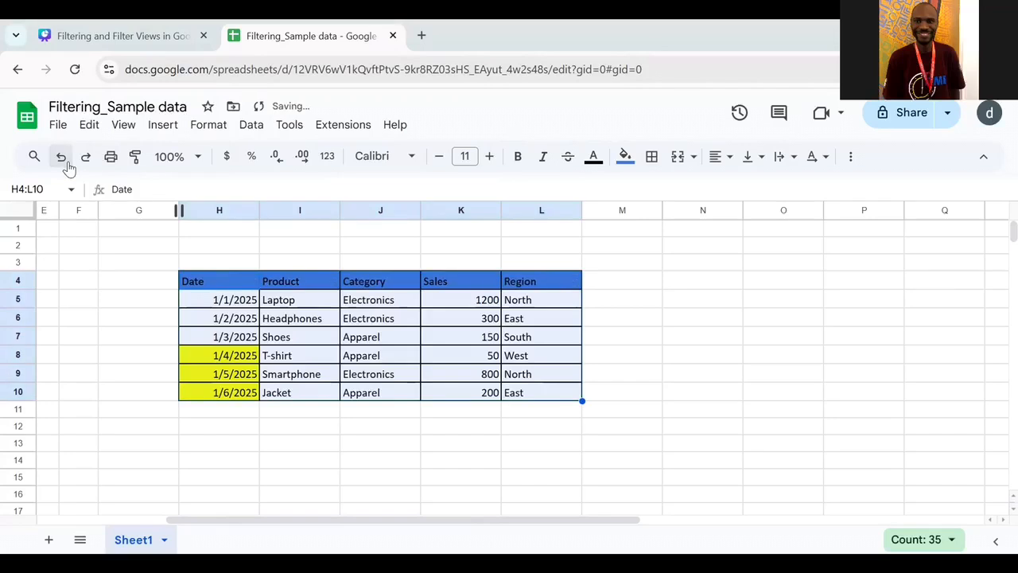
# Create a filter for the data table, starting from the Date header cell H4
pyautogui.click(221, 283)
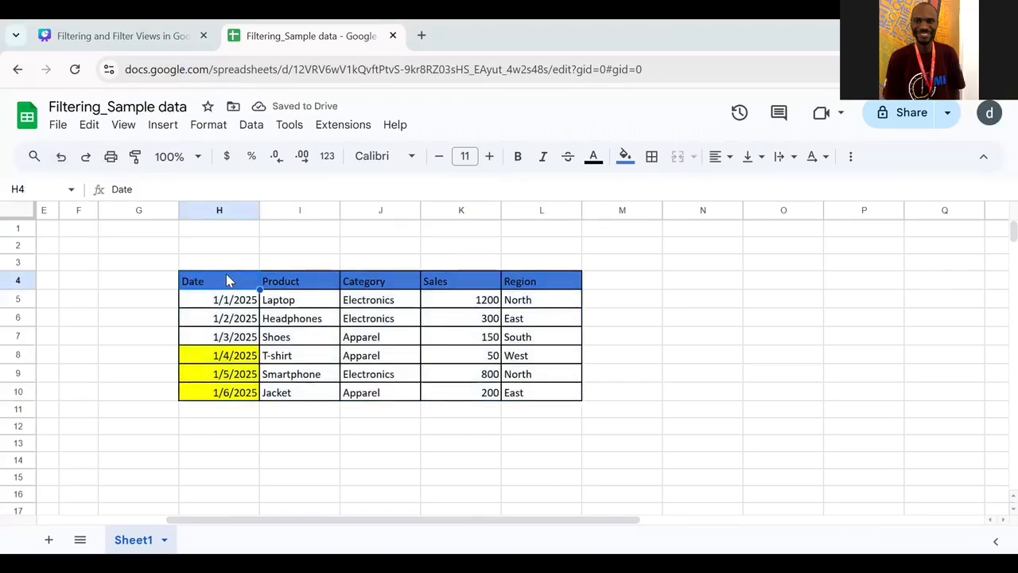
pyautogui.click(251, 127)
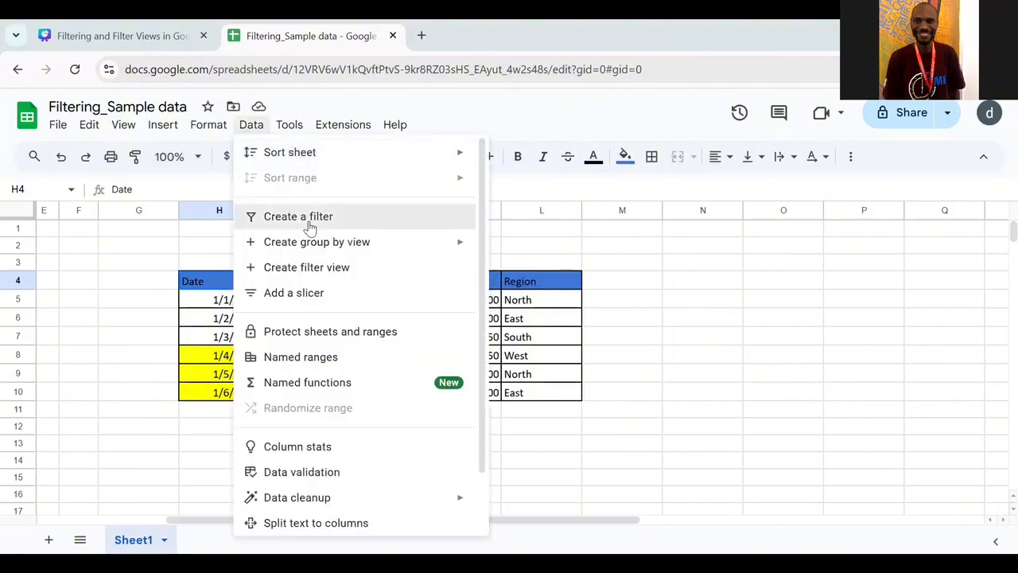
pyautogui.click(299, 216)
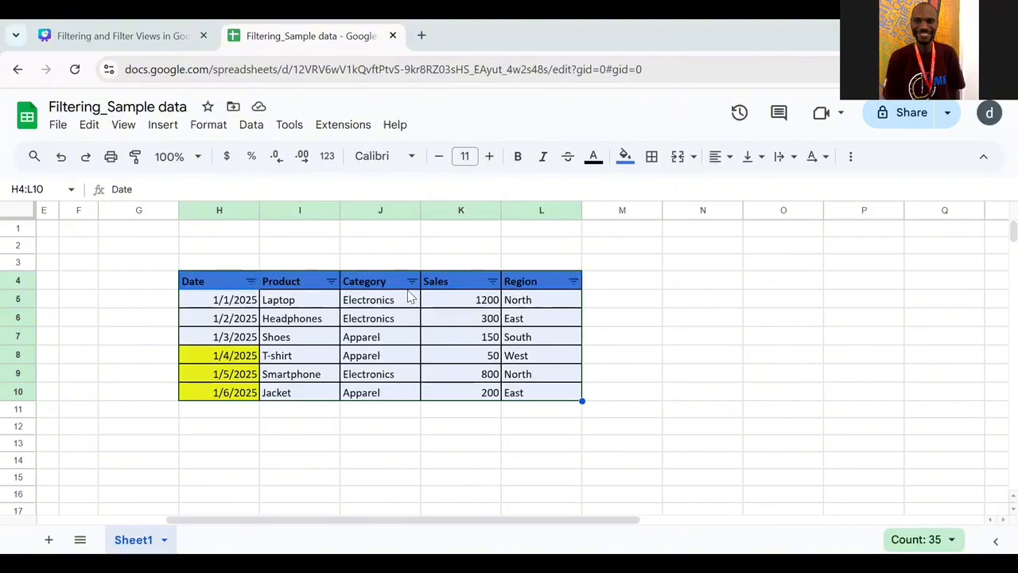
# Filter the Region column by values so that only the East rows are displayed
pyautogui.click(573, 282)
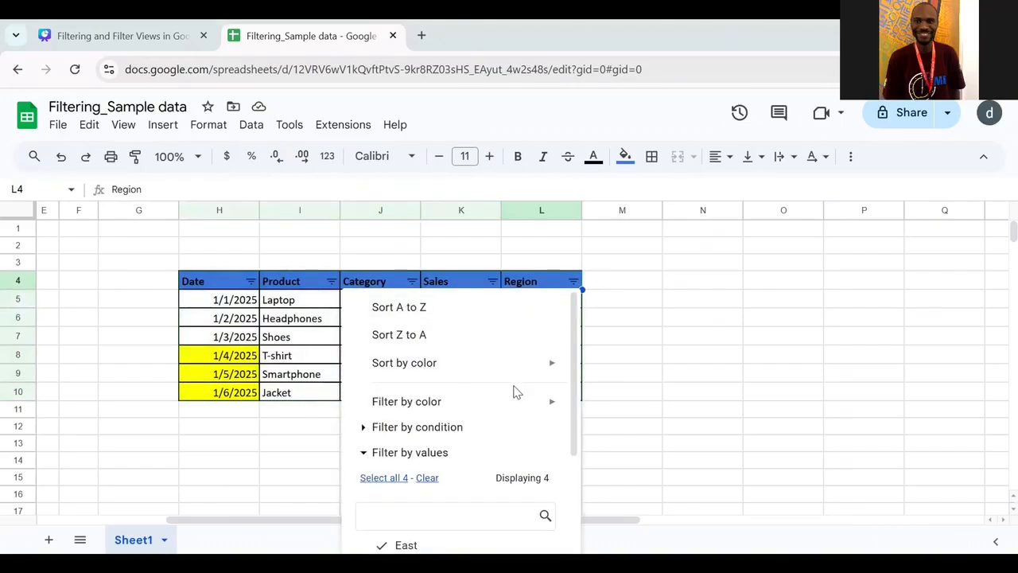
pyautogui.scroll(-2, 513, 391)
pyautogui.scroll(2, 513, 391)
pyautogui.scroll(-2, 513, 391)
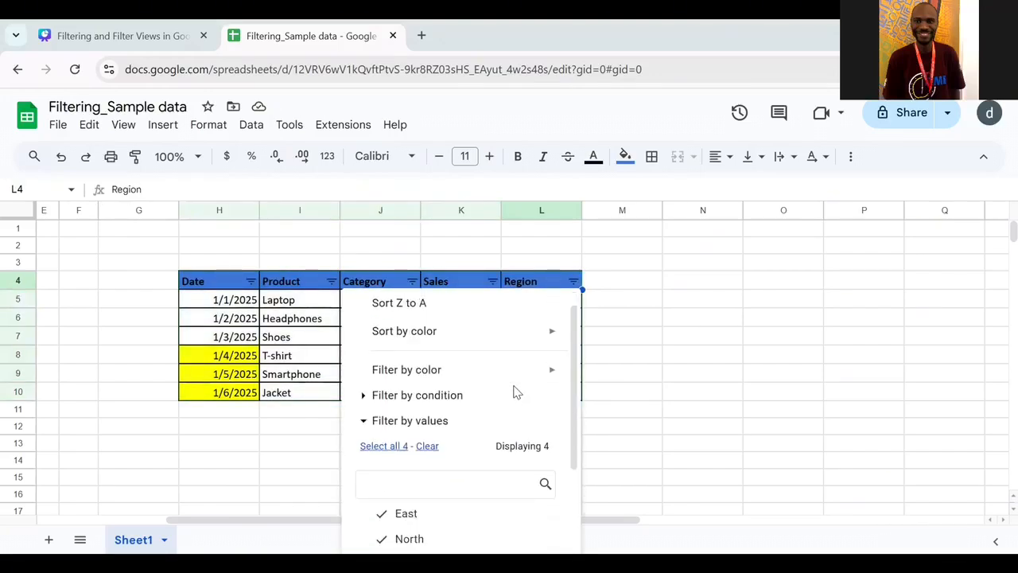
pyautogui.scroll(-2, 513, 391)
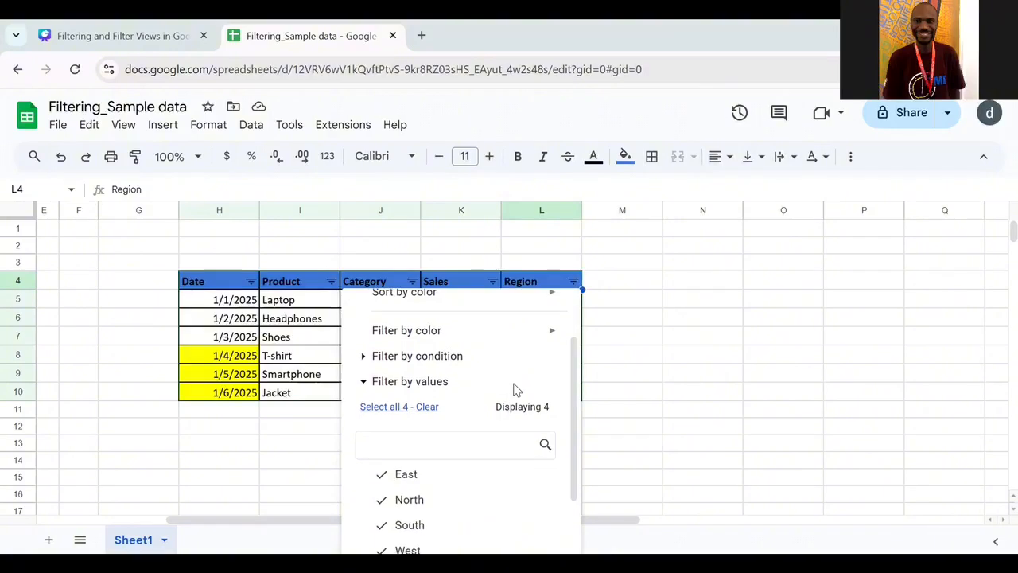
pyautogui.scroll(1, 494, 412)
pyautogui.moveTo(389, 350)
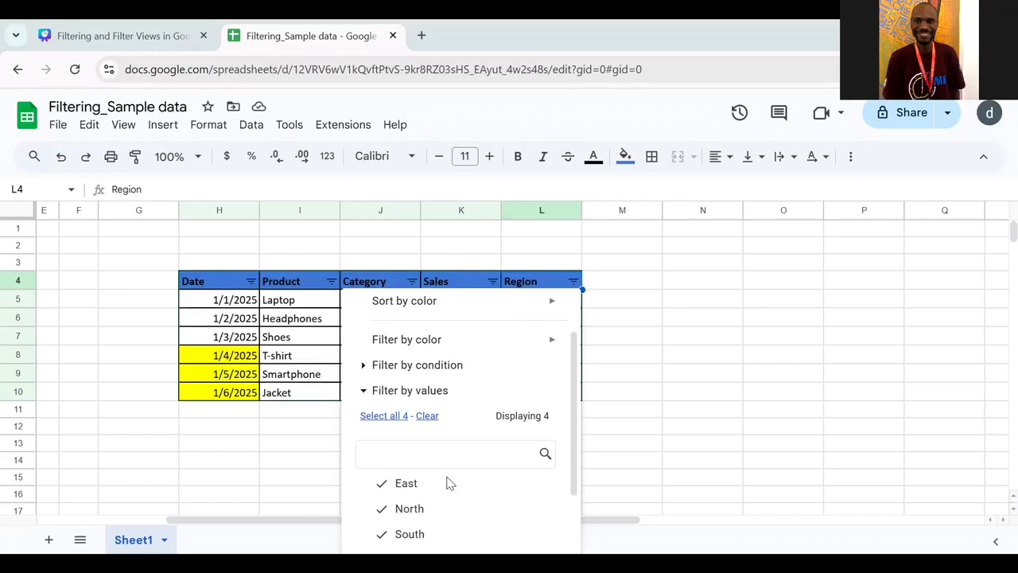
pyautogui.scroll(-2, 436, 512)
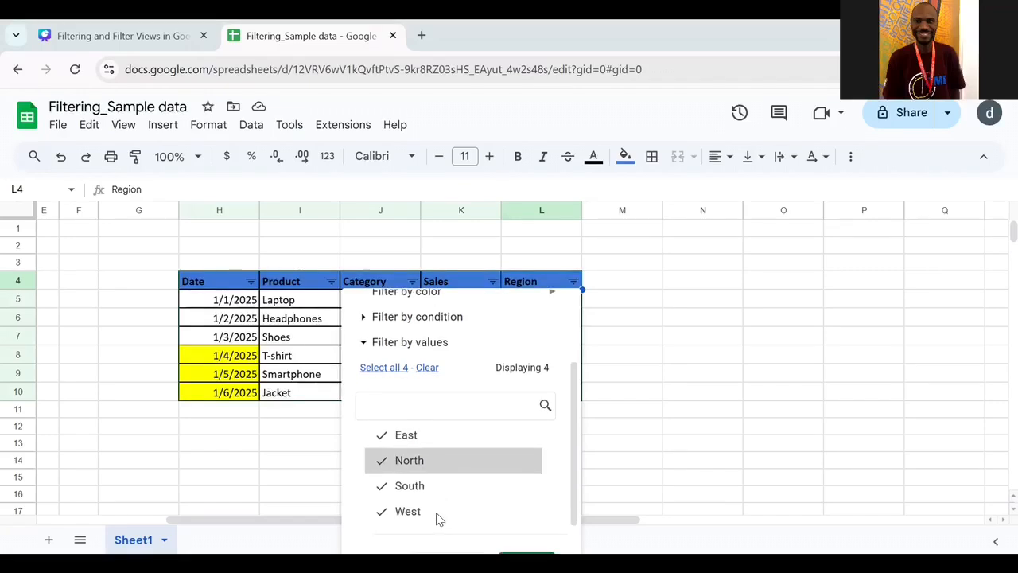
pyautogui.scroll(1, 436, 512)
pyautogui.scroll(-1, 436, 512)
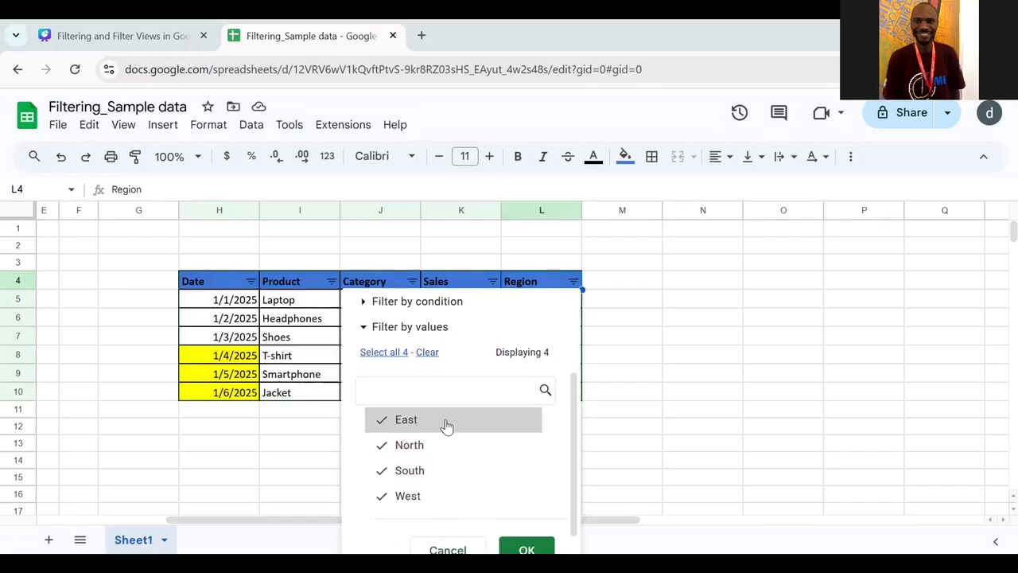
pyautogui.scroll(1, 449, 452)
pyautogui.scroll(-1, 449, 451)
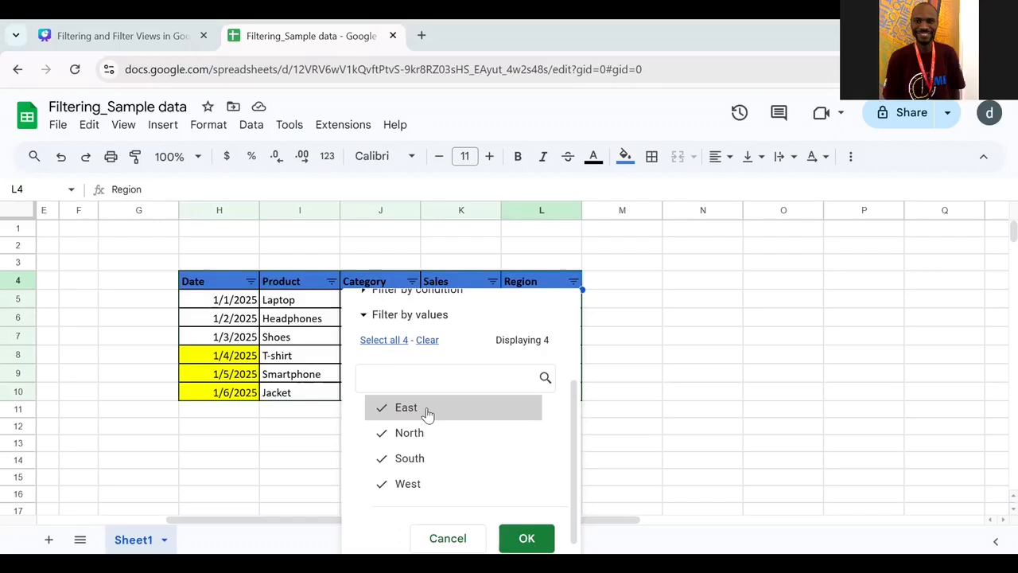
pyautogui.click(427, 341)
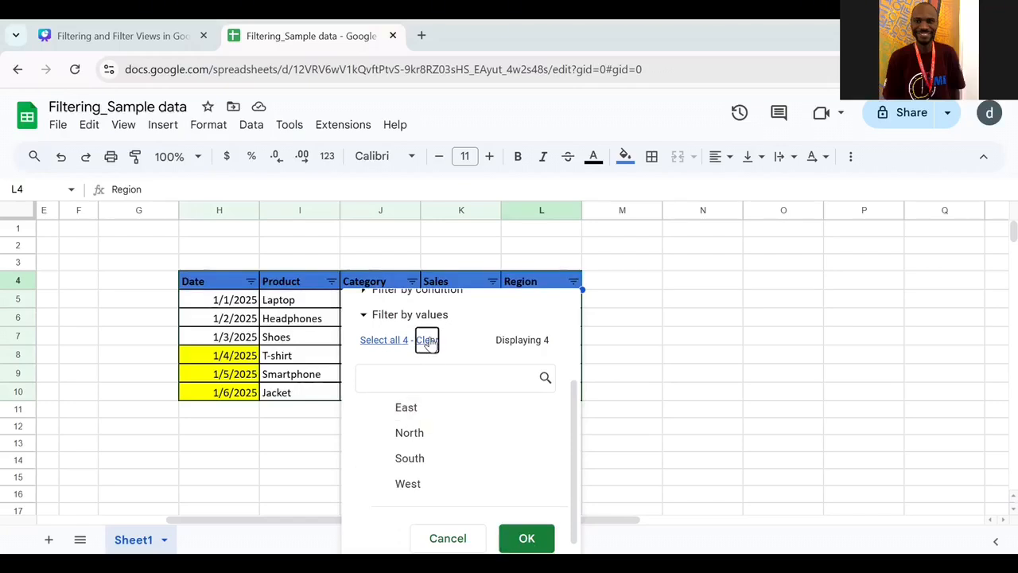
pyautogui.click(412, 414)
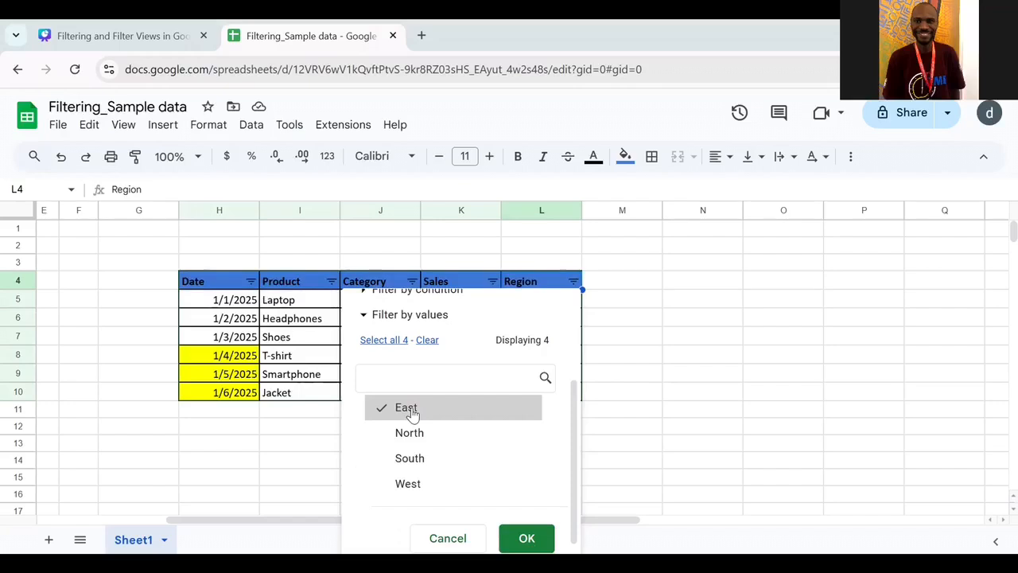
pyautogui.click(526, 540)
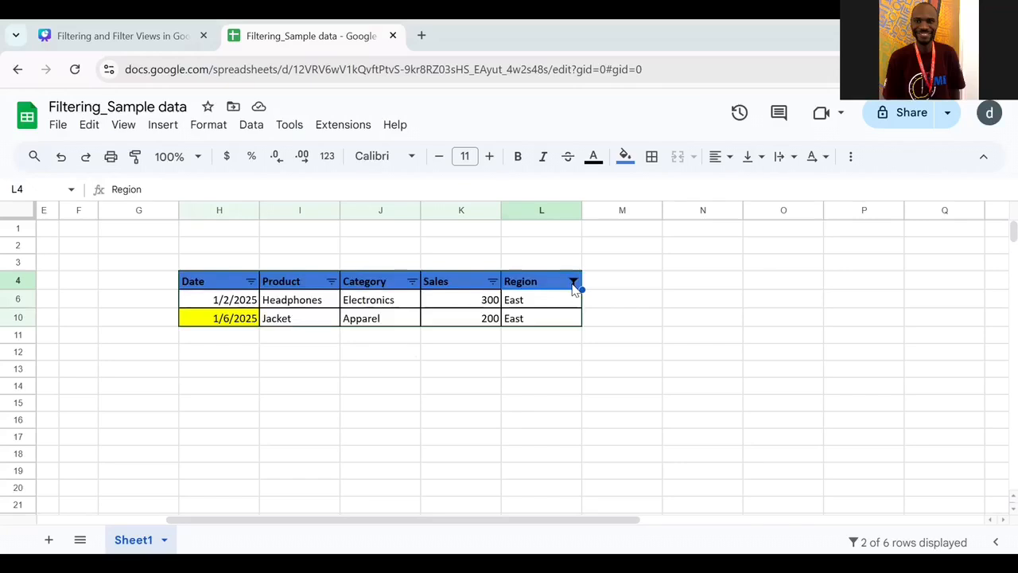
# Reset the Region column's value filter to include all four regions
pyautogui.click(572, 283)
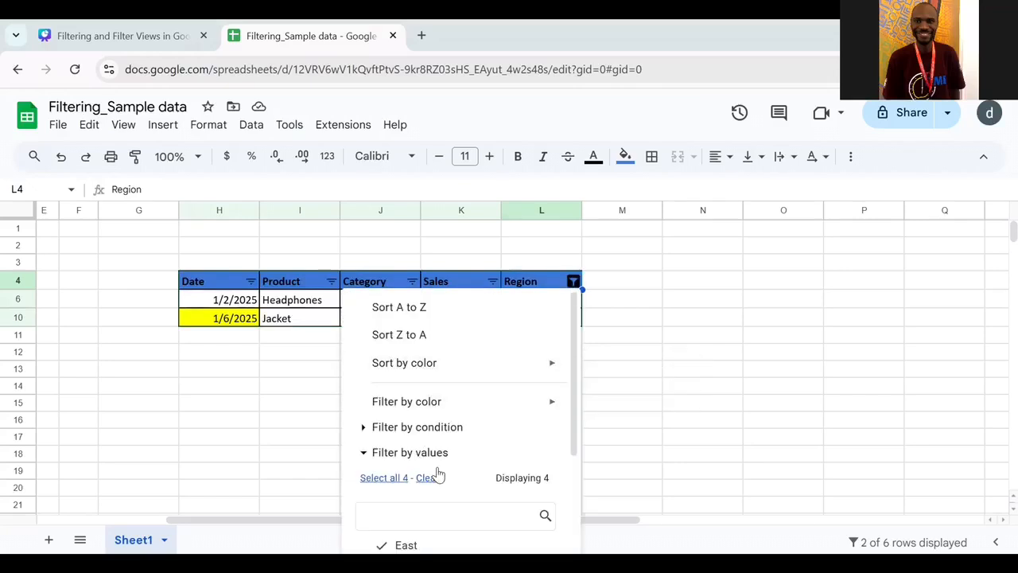
pyautogui.click(380, 480)
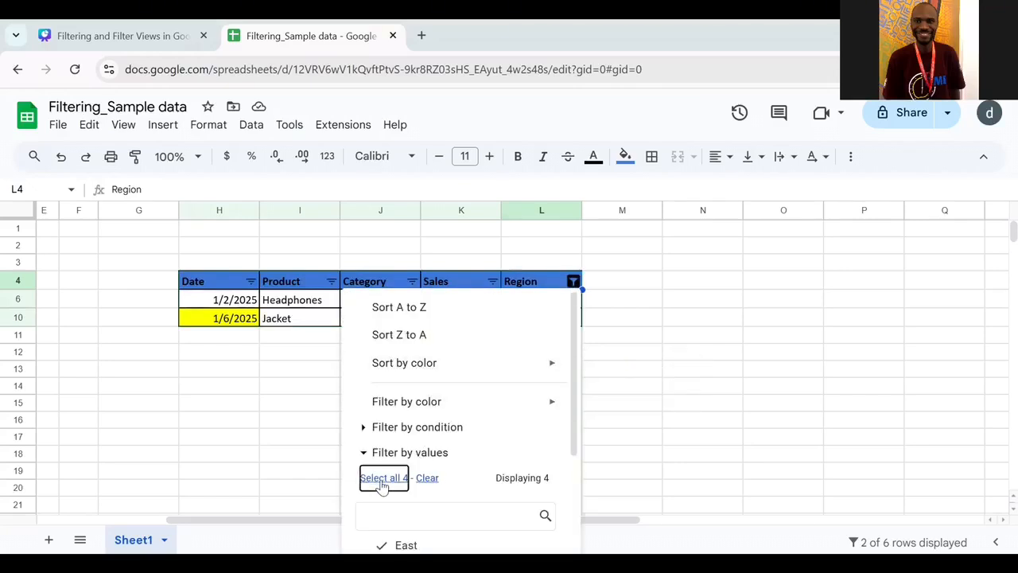
pyautogui.scroll(-2, 476, 461)
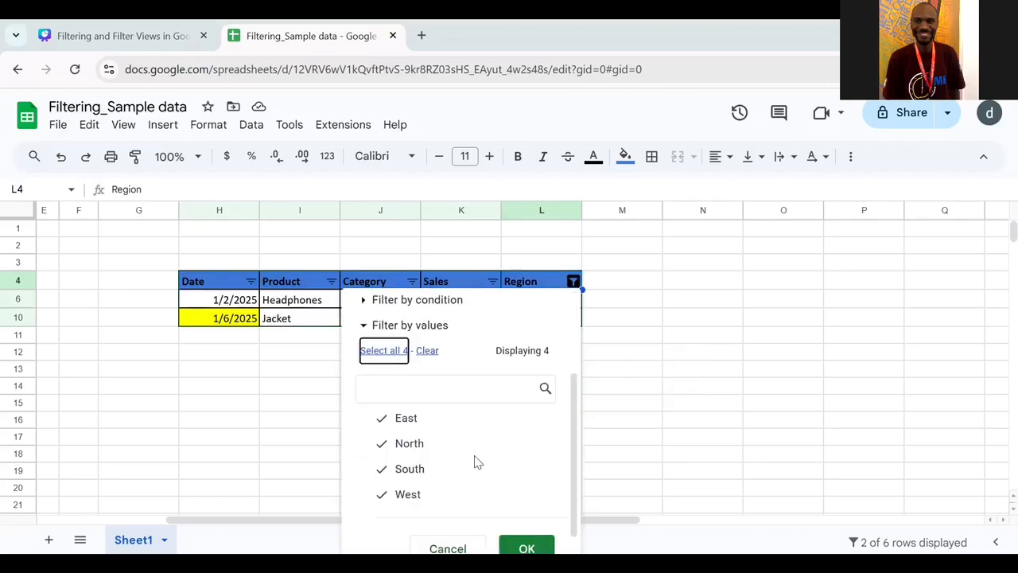
pyautogui.click(533, 529)
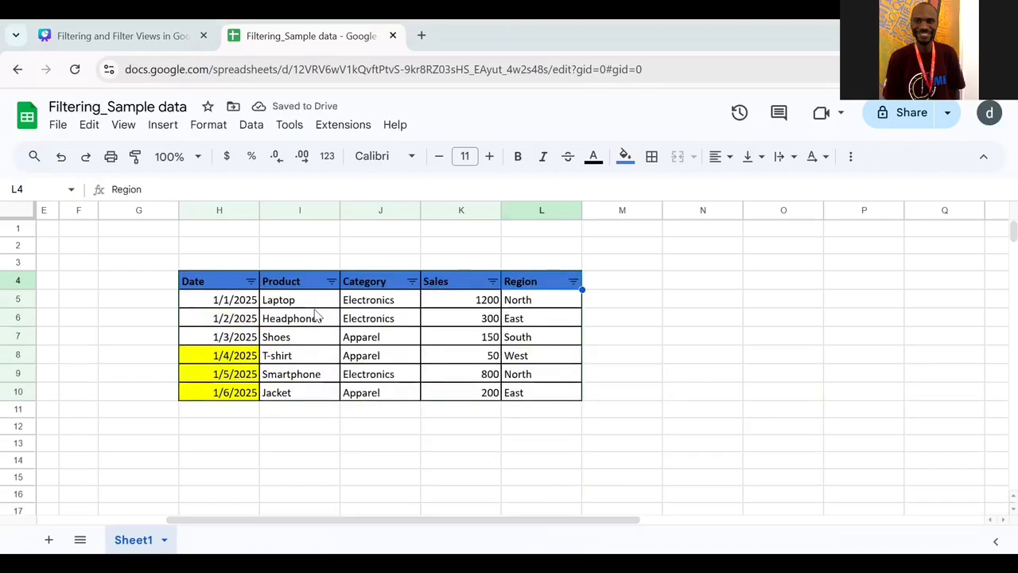
# Try to filter the Category column with the "Text starts with" condition, searching the filter values for "e"
pyautogui.click(411, 282)
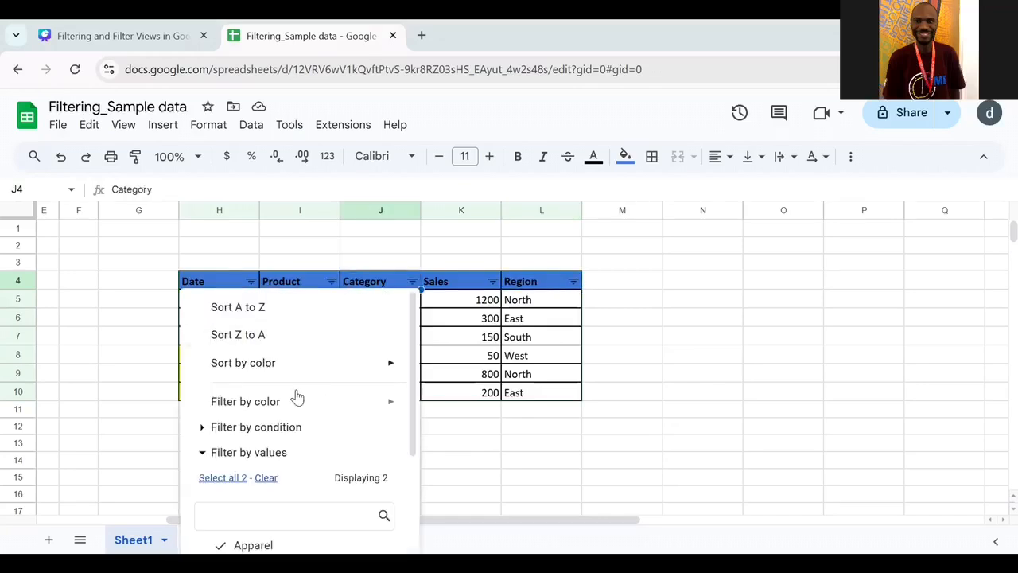
pyautogui.click(203, 427)
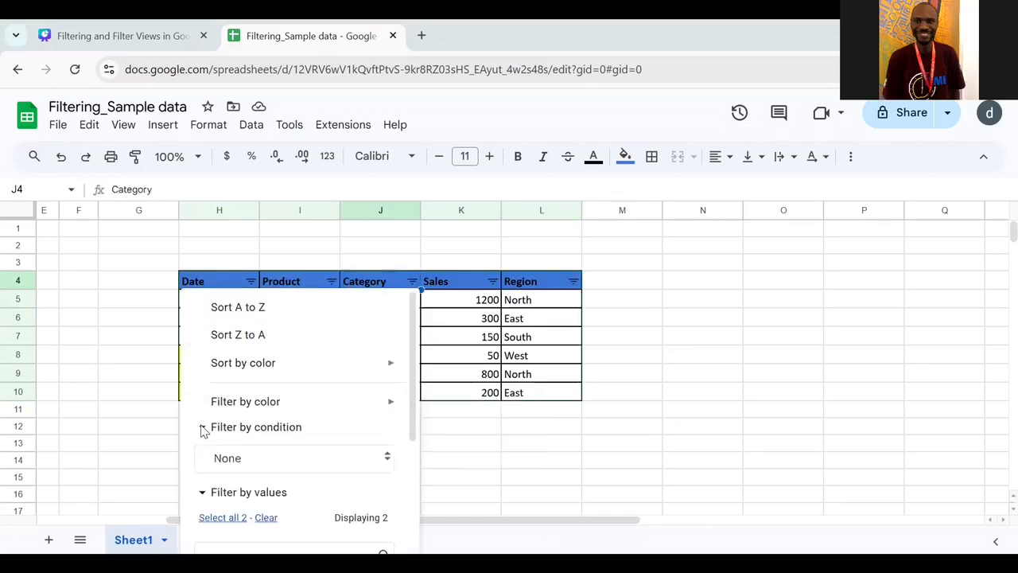
pyautogui.scroll(-2, 303, 422)
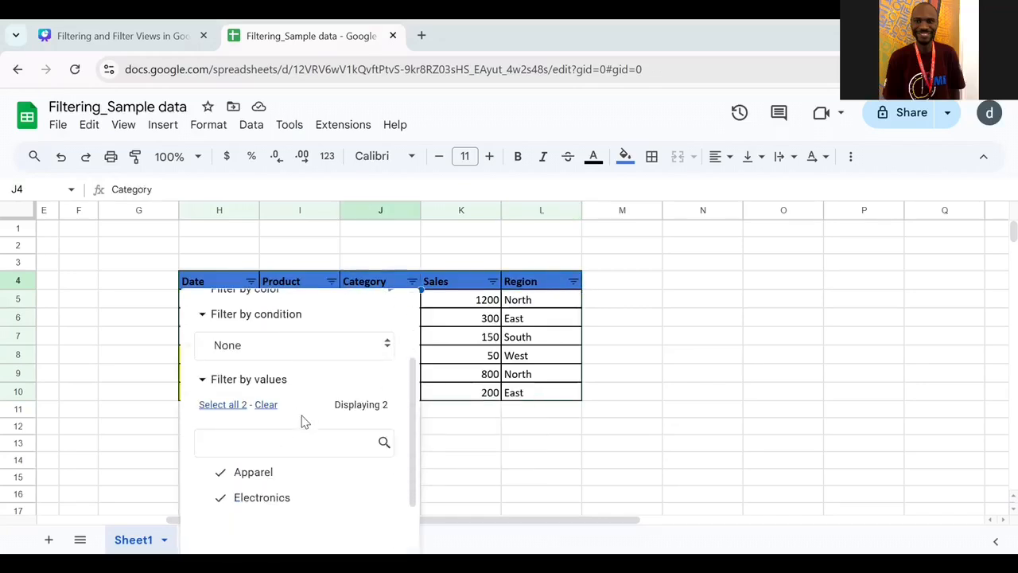
pyautogui.click(385, 343)
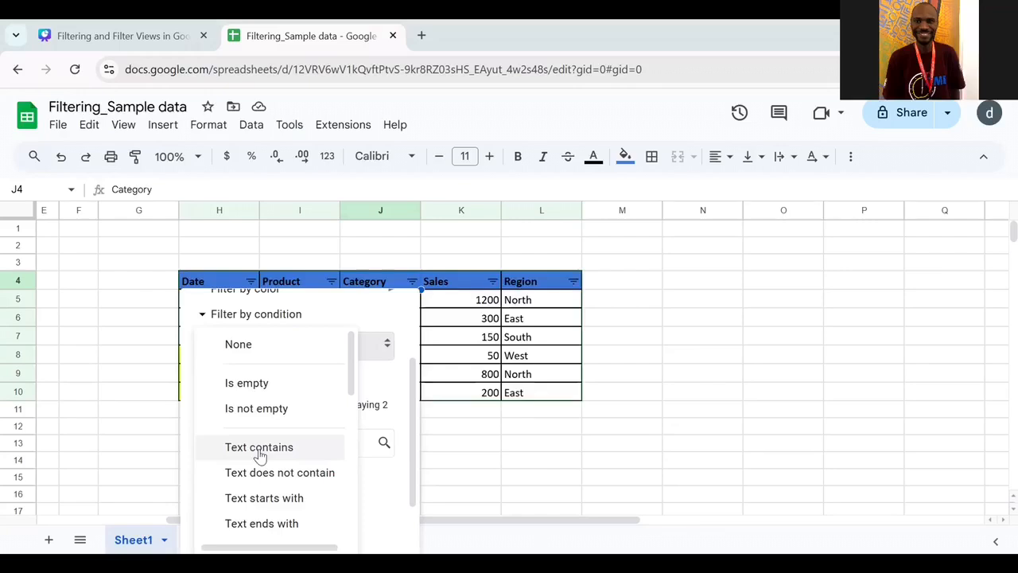
pyautogui.click(283, 499)
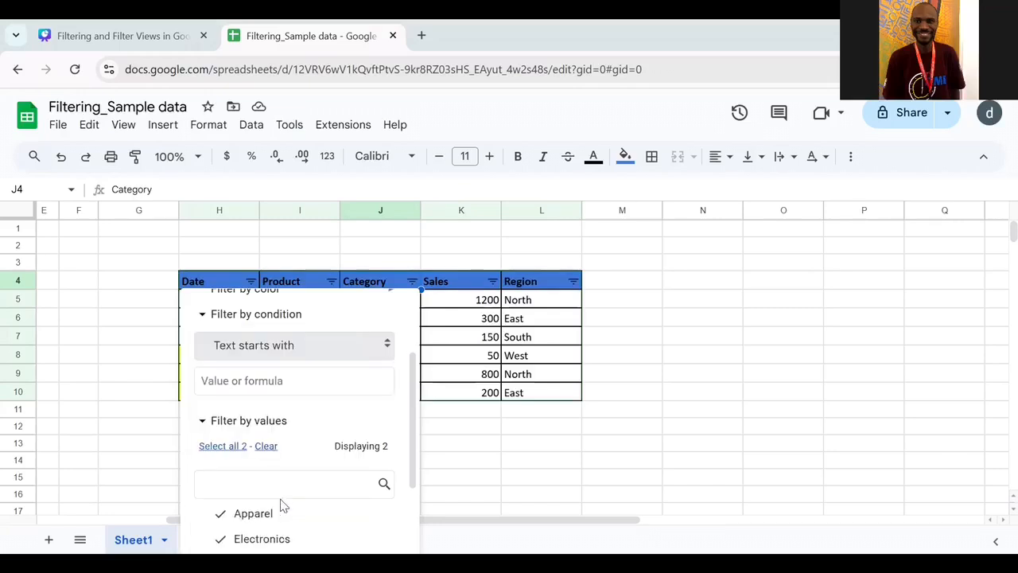
pyautogui.click(225, 492)
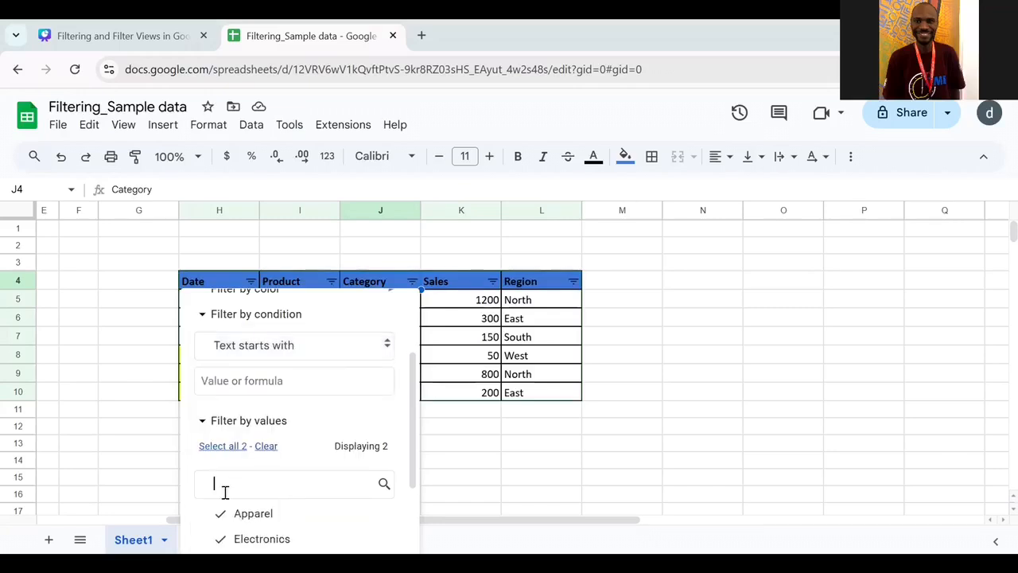
pyautogui.write('e')
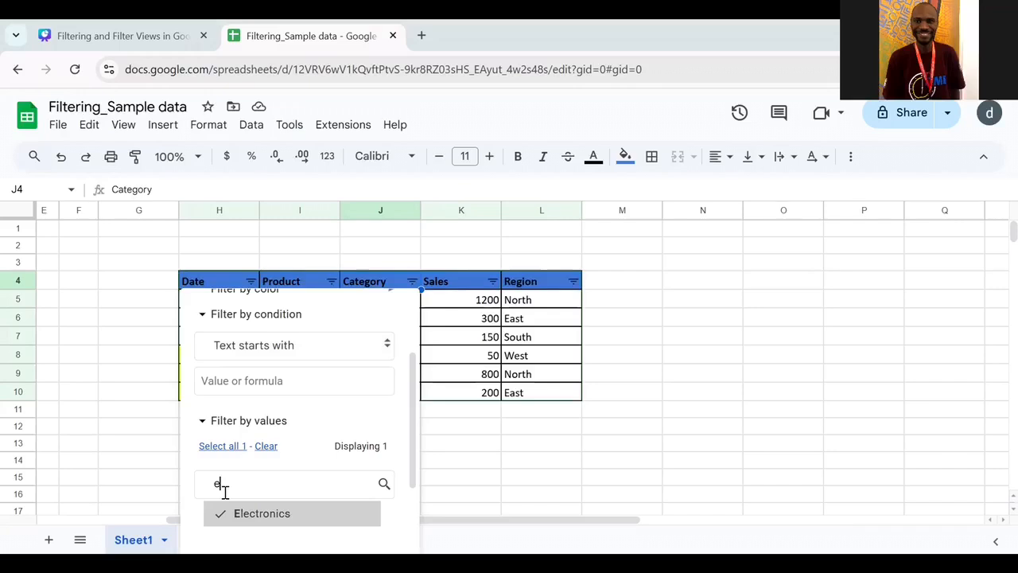
pyautogui.scroll(-3, 311, 503)
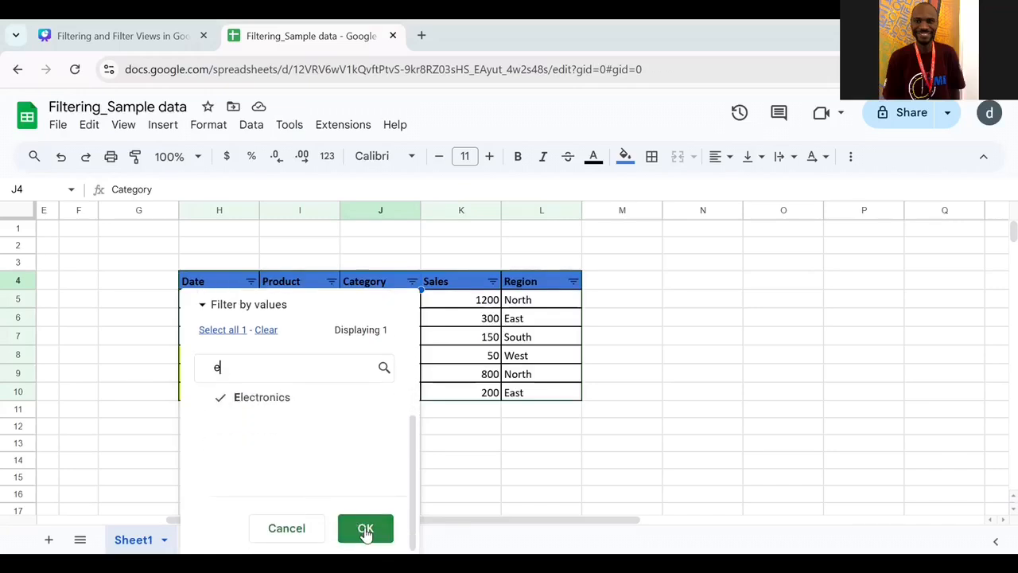
pyautogui.click(365, 530)
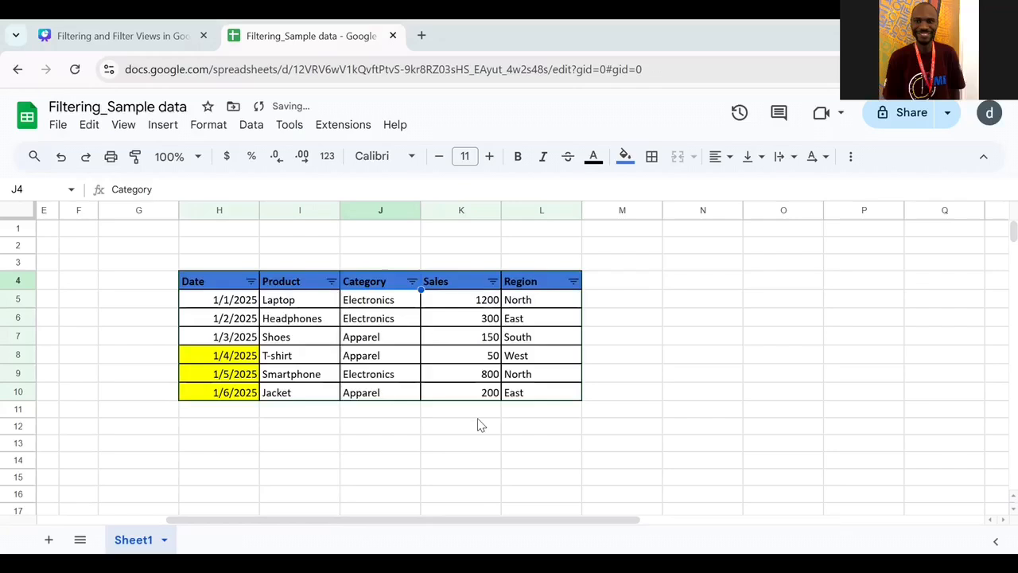
# Check the Category column's filter settings and undo the last filter change
pyautogui.click(411, 282)
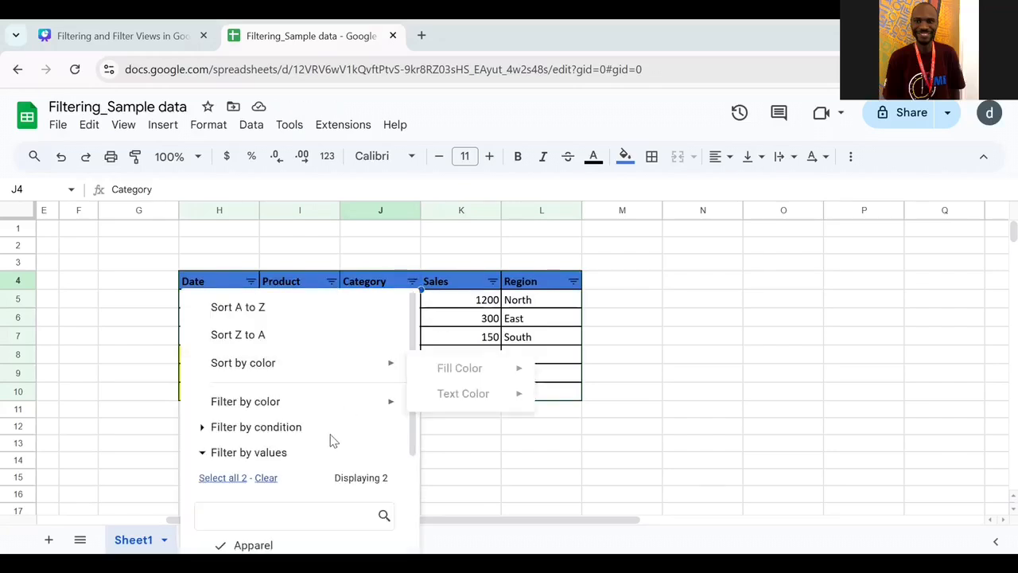
pyautogui.scroll(-3, 330, 439)
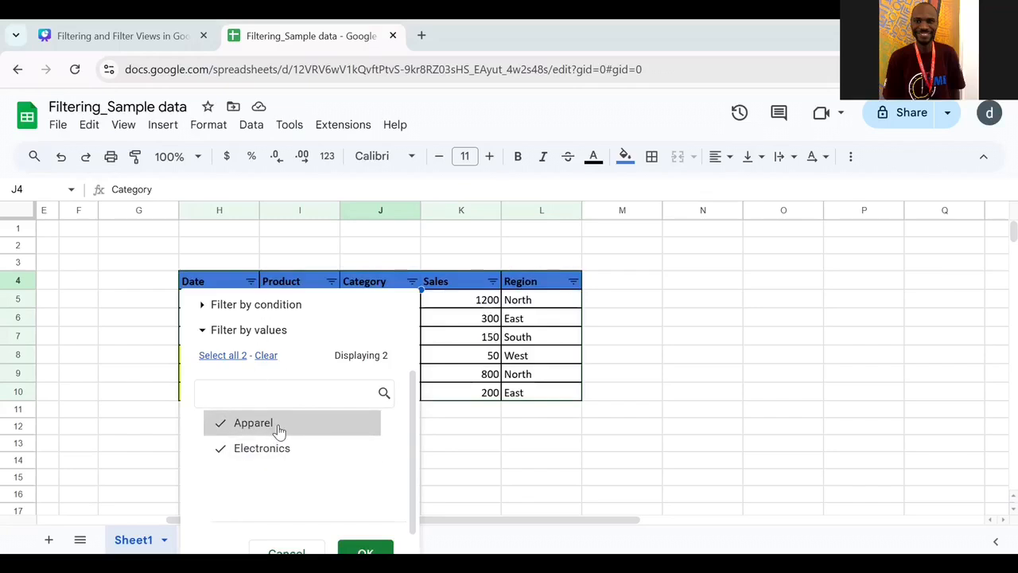
pyautogui.scroll(3, 326, 376)
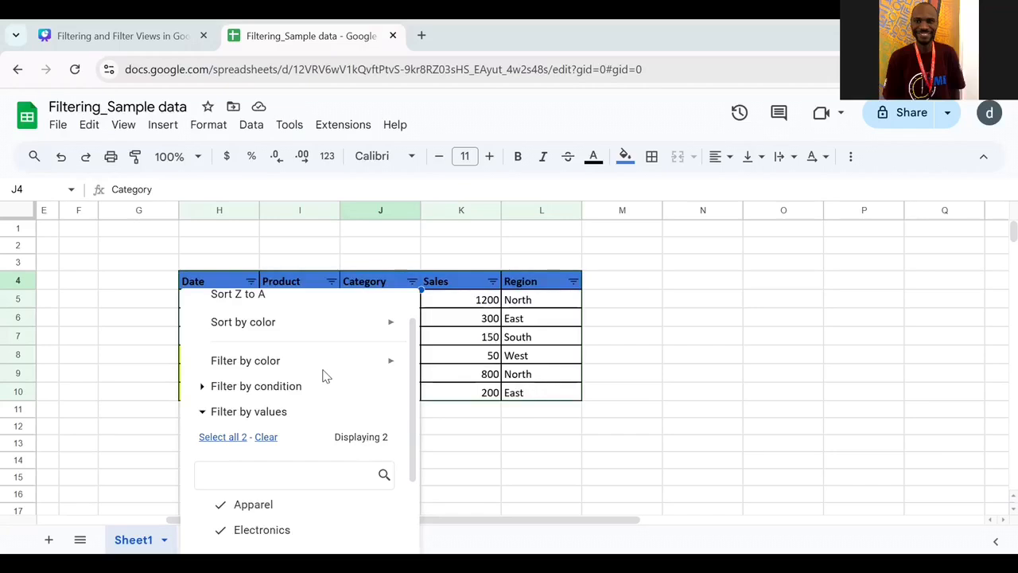
pyautogui.click(469, 328)
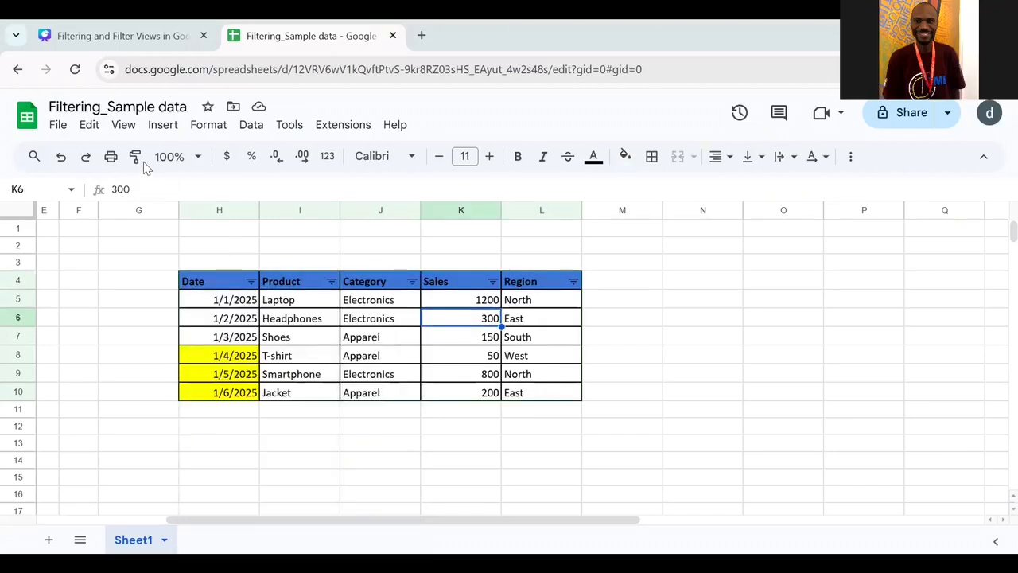
pyautogui.click(61, 156)
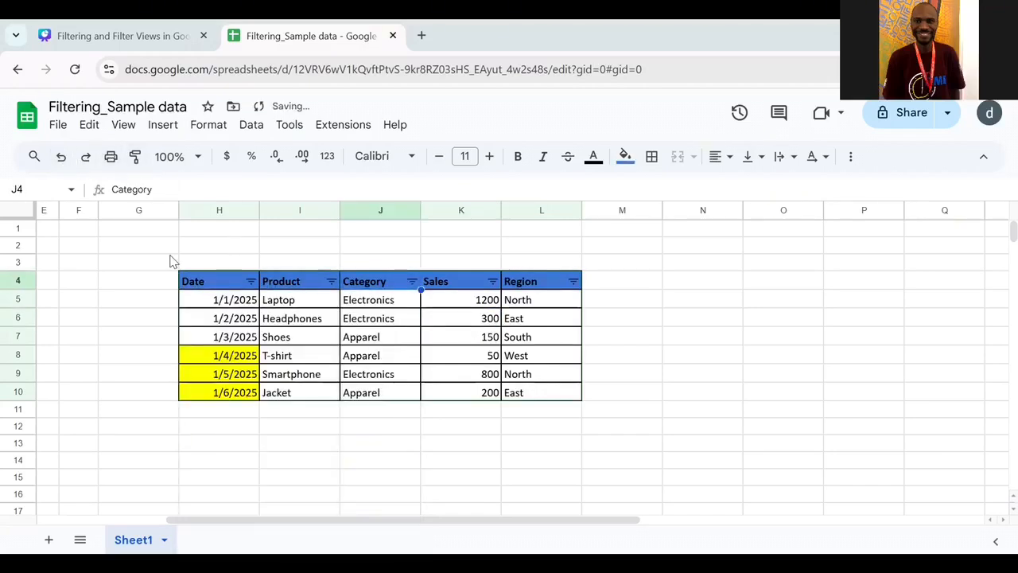
# Filter the Date column by yellow fill color
pyautogui.click(250, 281)
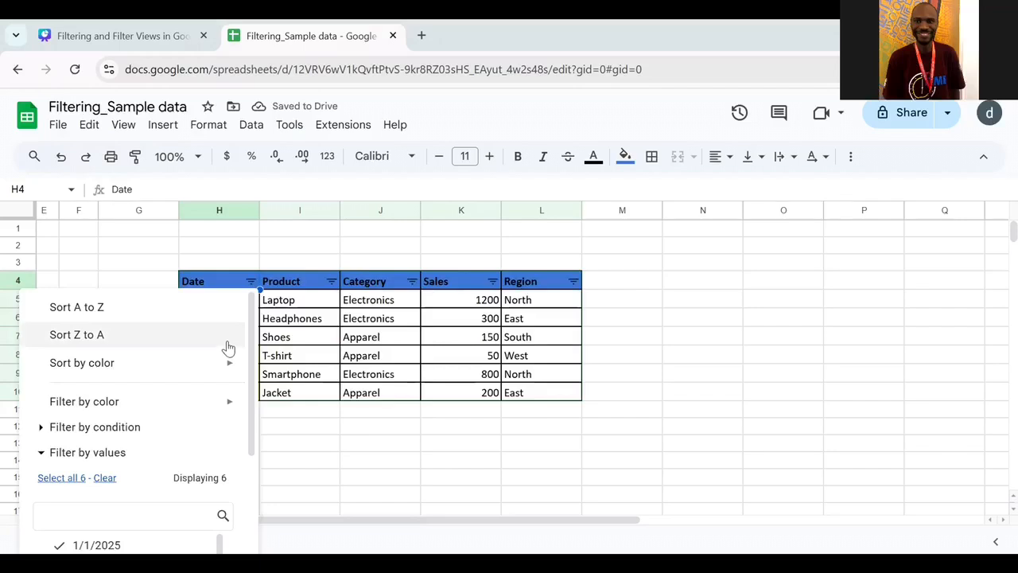
pyautogui.moveTo(123, 400)
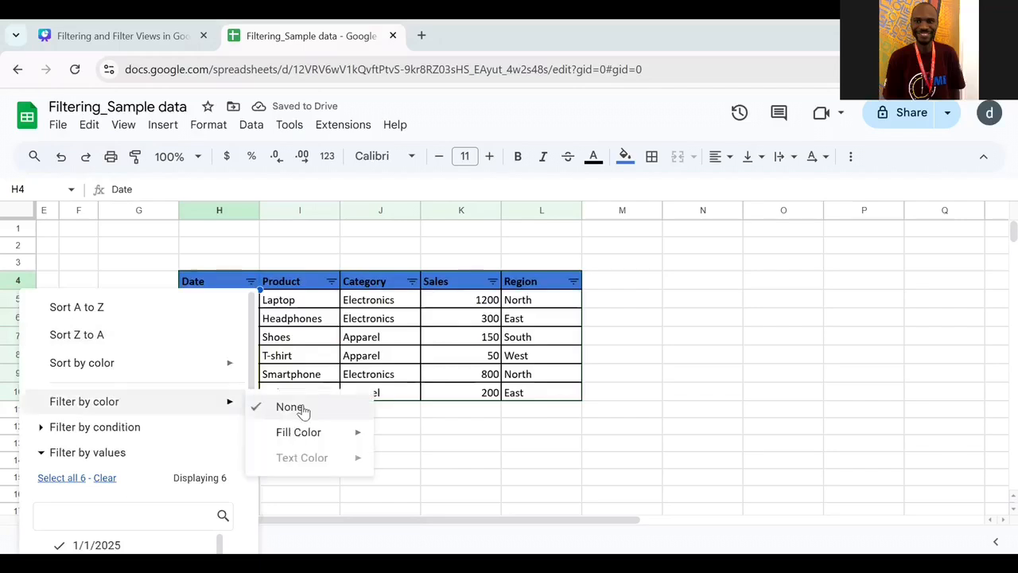
pyautogui.moveTo(317, 440)
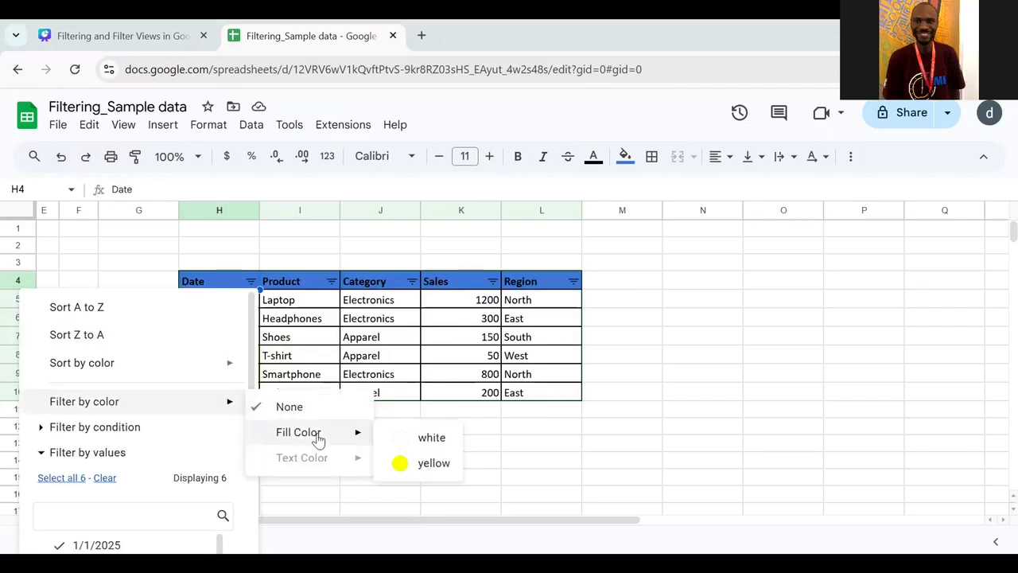
pyautogui.click(429, 465)
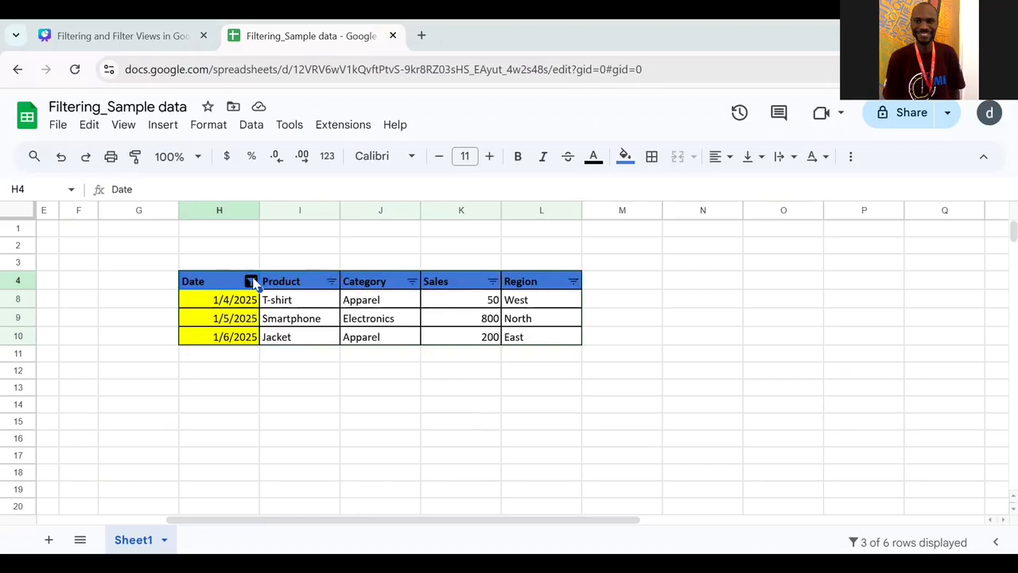
# Filter the Product column by values so that only the Smartphone rows are displayed
pyautogui.click(331, 281)
pyautogui.scroll(-2, 108, 477)
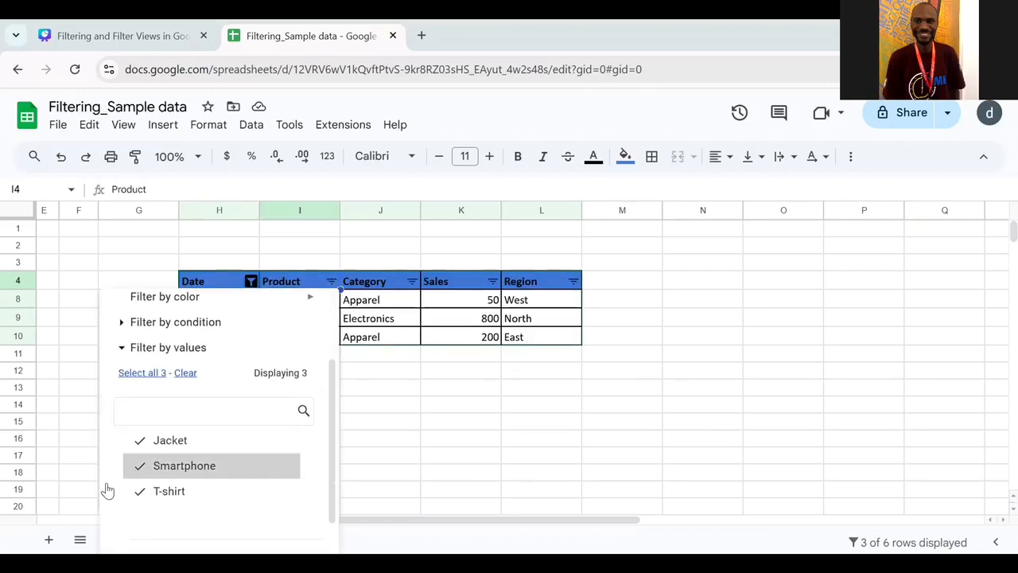
pyautogui.click(186, 372)
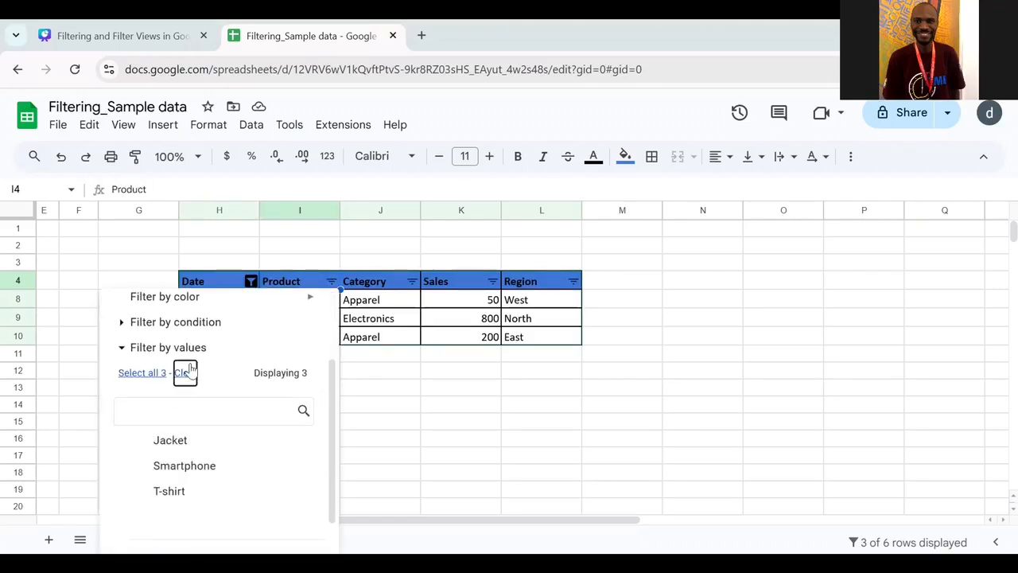
pyautogui.click(154, 475)
pyautogui.scroll(-1, 254, 480)
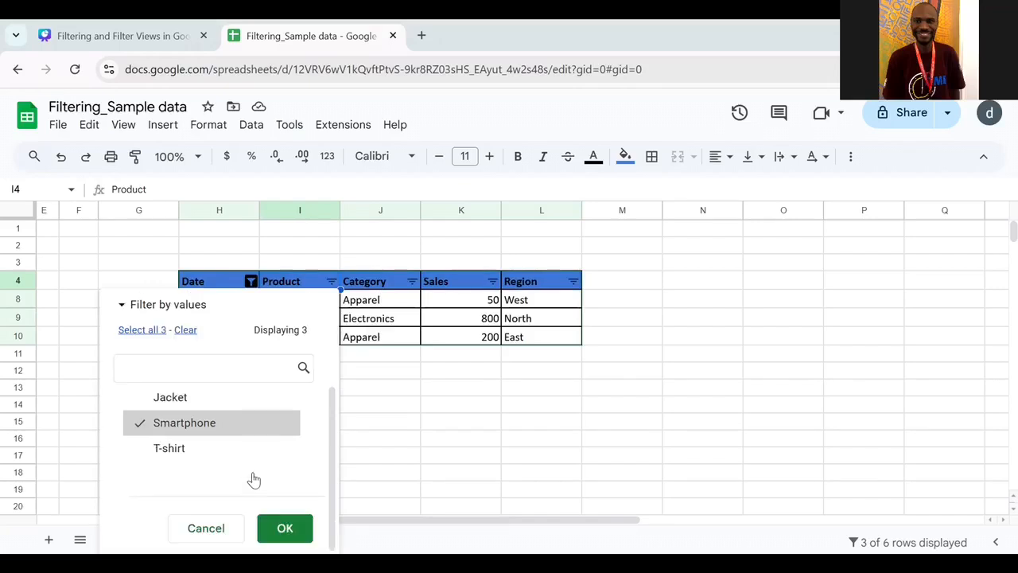
pyautogui.click(296, 540)
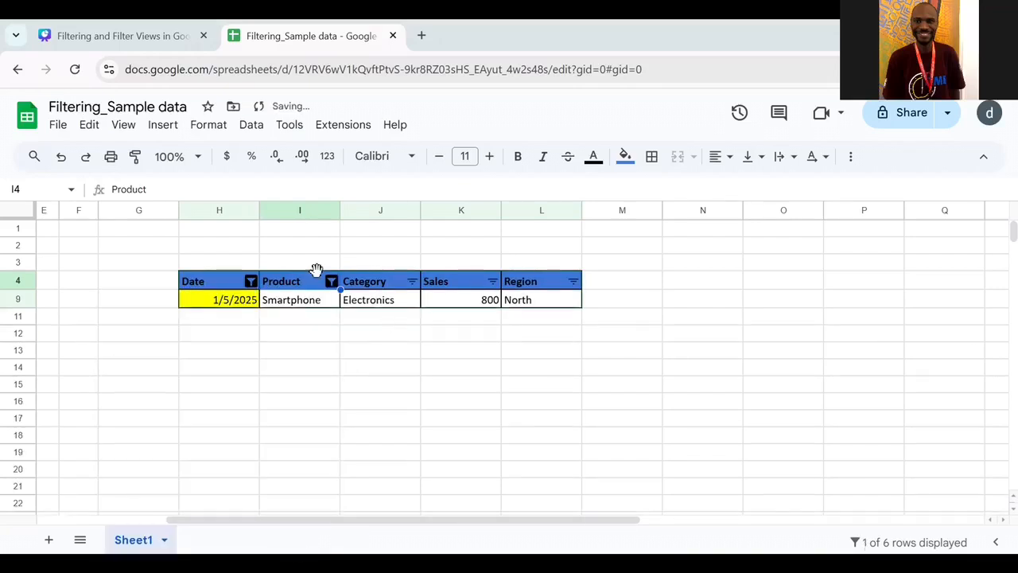